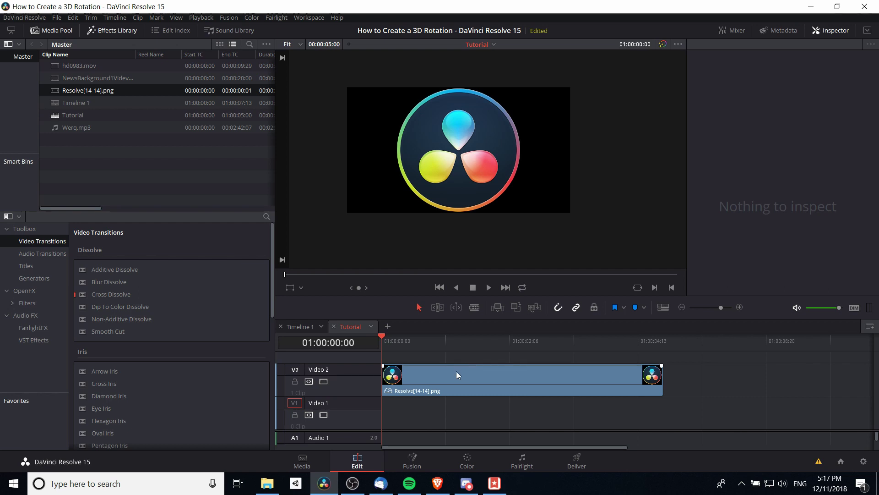
Select the logo clip on V2 and test its Inspector Rotation Angle, leaving it at 0
{"action": "left_click", "coordinate": [457, 374]}
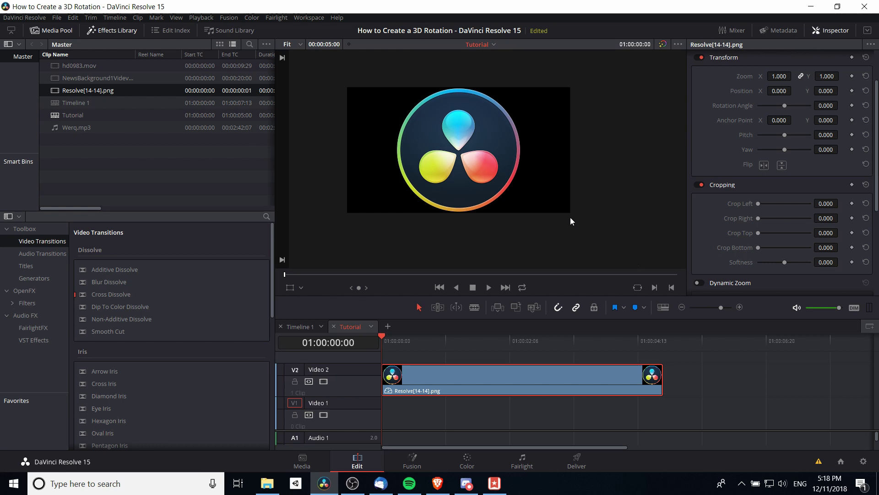
{"action": "scroll", "coordinate": [562, 136], "scroll_direction": "up", "scroll_amount": 1}
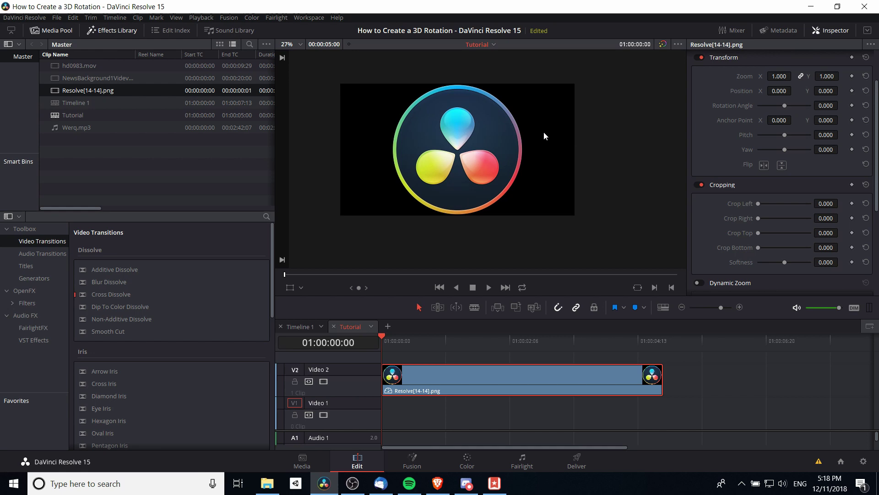
{"action": "scroll", "coordinate": [543, 131], "scroll_direction": "down", "scroll_amount": 1}
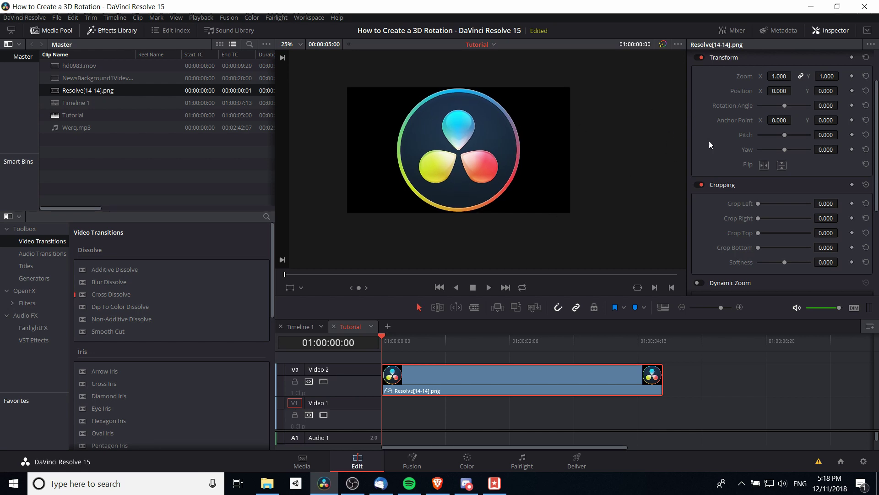
{"action": "scroll", "coordinate": [711, 142], "scroll_direction": "up", "scroll_amount": 2}
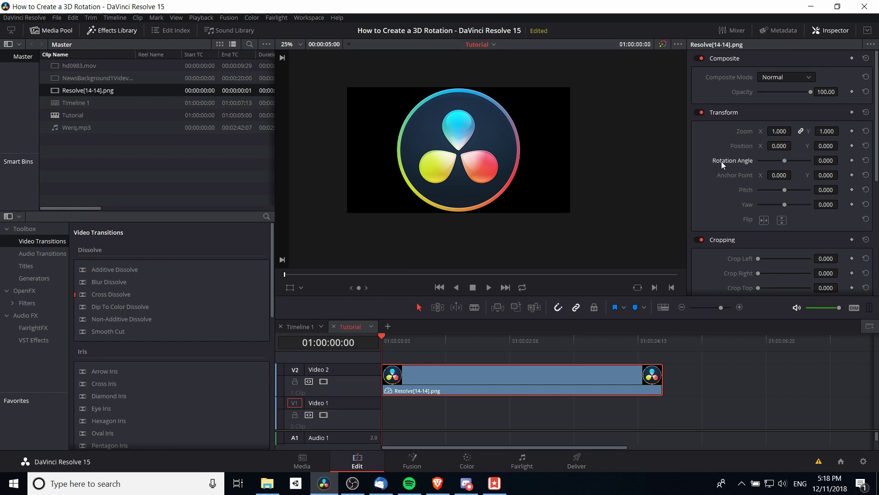
{"action": "left_click_drag", "start_coordinate": [785, 160], "coordinate": [765, 158]}
Open the logo clip on the Fusion page and inspect the MediaOut1 and MediaIn1 nodes
{"action": "left_click", "coordinate": [421, 466]}
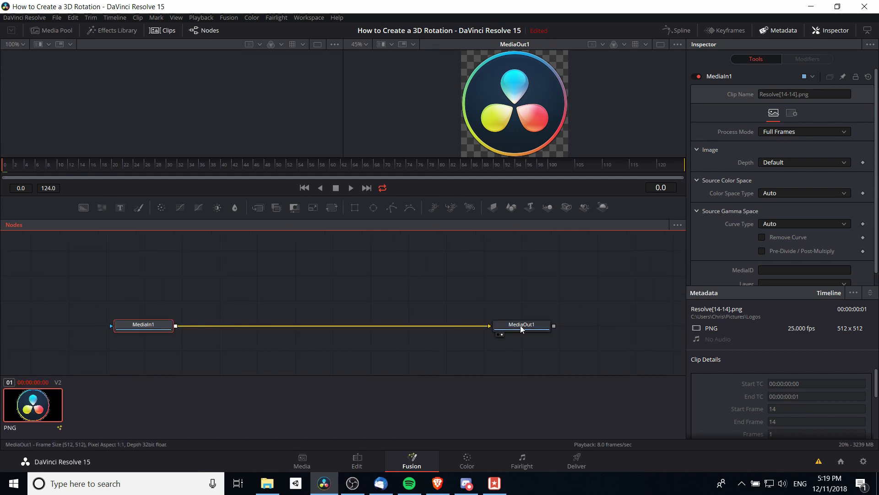
{"action": "left_click", "coordinate": [499, 328]}
{"action": "left_click", "coordinate": [164, 327]}
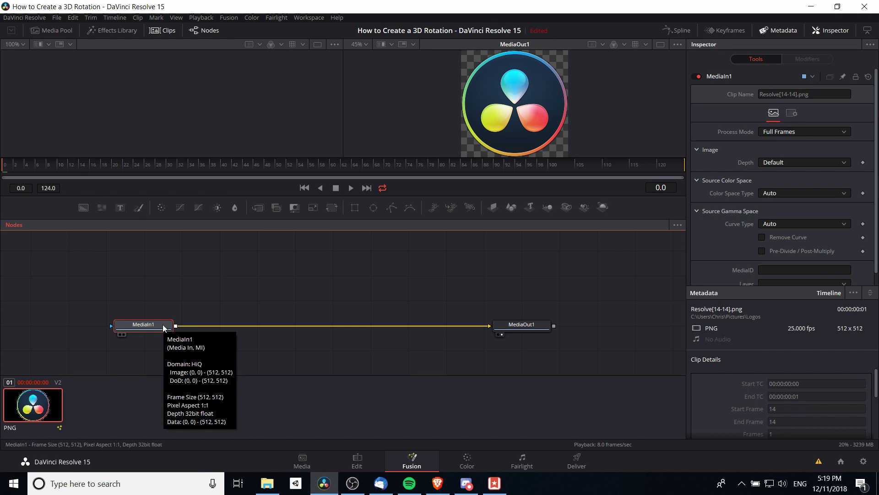
Add an Image Plane 3D node from the Add Tool > 3D menu
{"action": "right_click", "coordinate": [295, 302]}
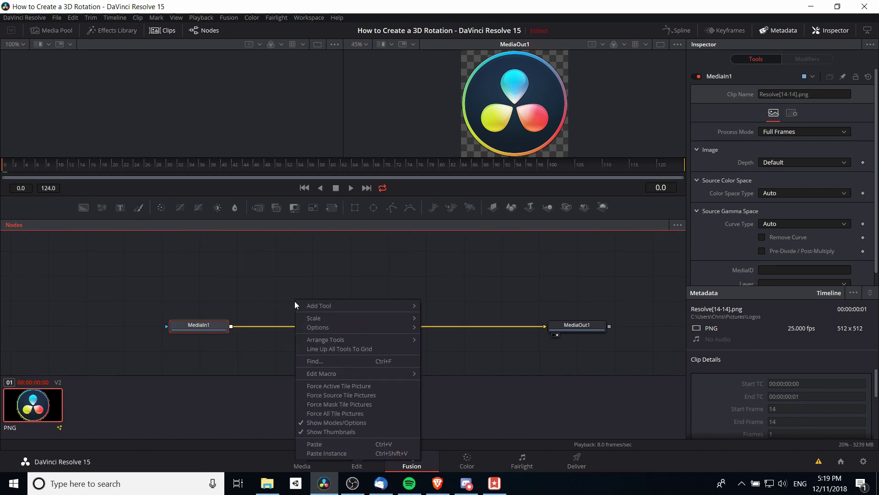
{"action": "mouse_move", "coordinate": [302, 304]}
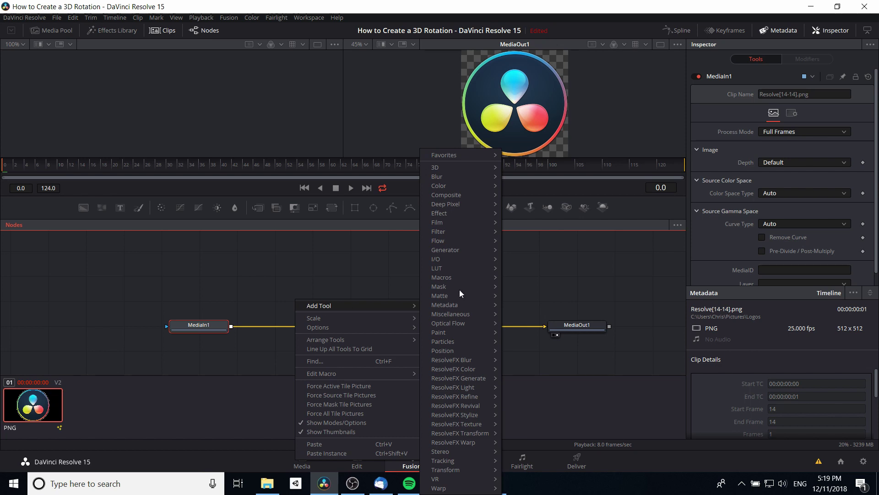
{"action": "mouse_move", "coordinate": [467, 170]}
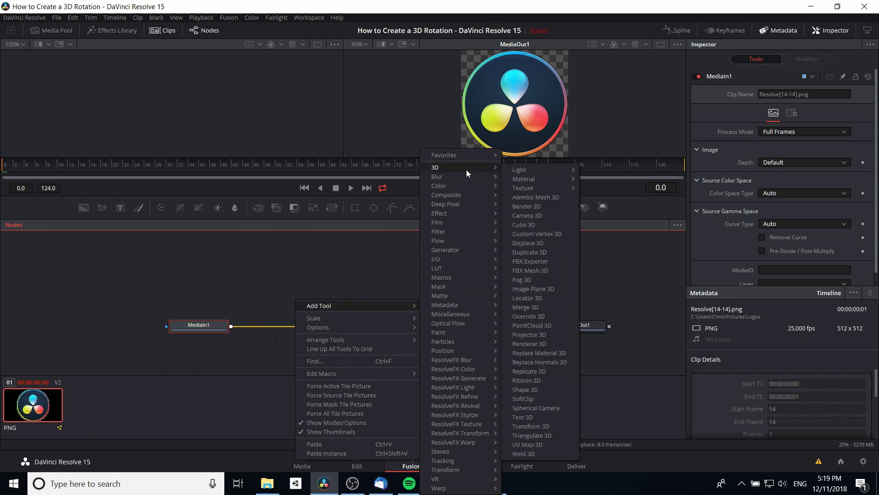
{"action": "left_click", "coordinate": [549, 288]}
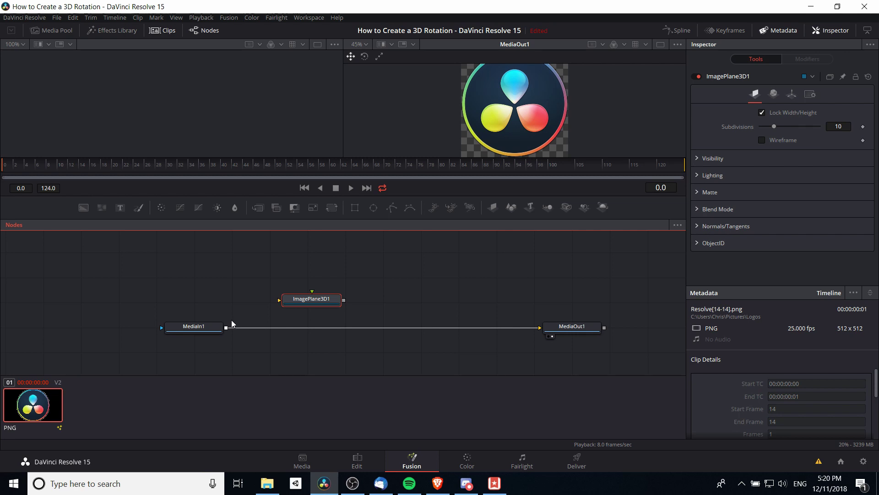
Connect MediaIn1's output into ImagePlane3D1 and make the viewers taller
{"action": "scroll", "coordinate": [251, 326], "scroll_direction": "up", "scroll_amount": 1}
{"action": "scroll", "coordinate": [252, 325], "scroll_direction": "left", "scroll_amount": 1}
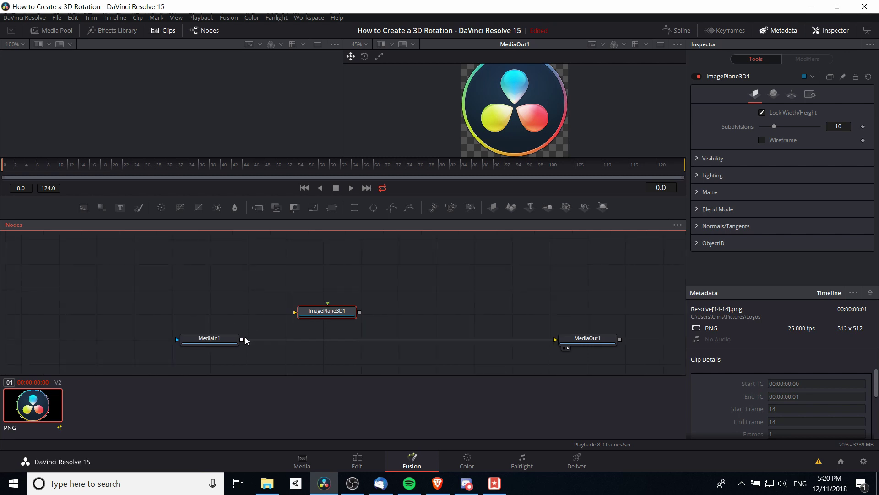
{"action": "left_click_drag", "start_coordinate": [245, 335], "coordinate": [312, 314]}
{"action": "left_click_drag", "start_coordinate": [409, 195], "coordinate": [422, 288]}
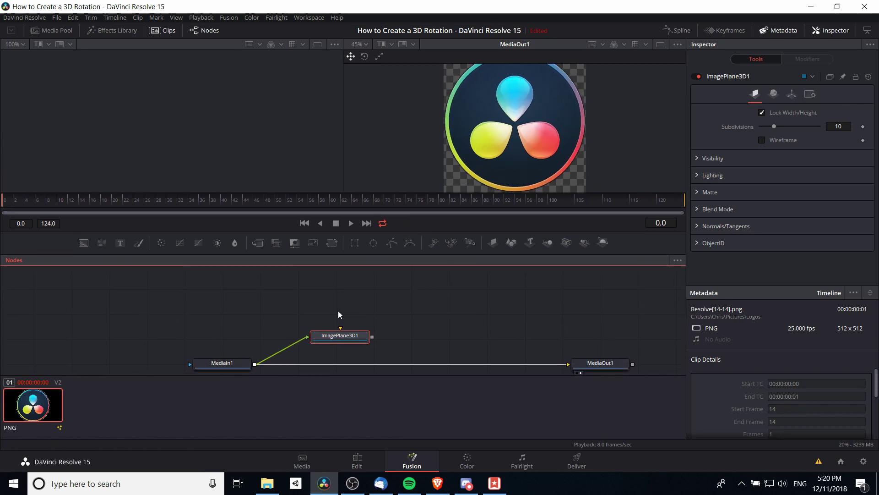
View ImagePlane3D1 on LeftView to see the logo on a 3D perspective grid
{"action": "right_click", "coordinate": [344, 337]}
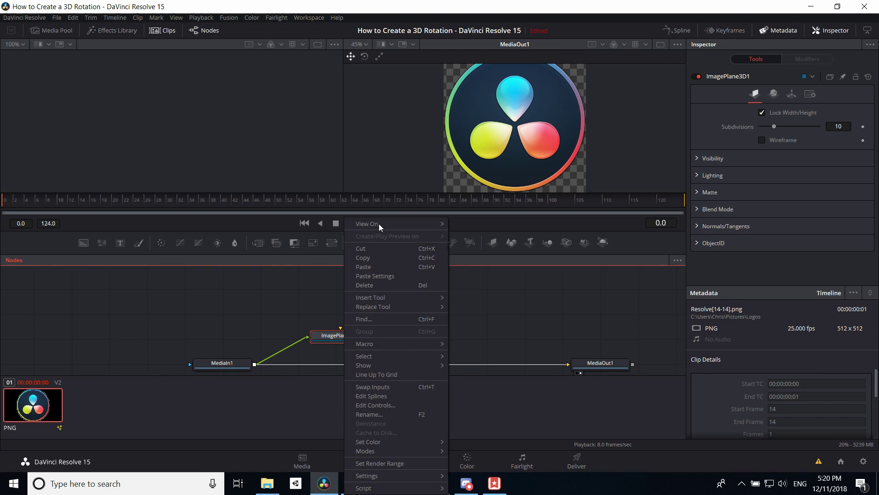
{"action": "mouse_move", "coordinate": [384, 222]}
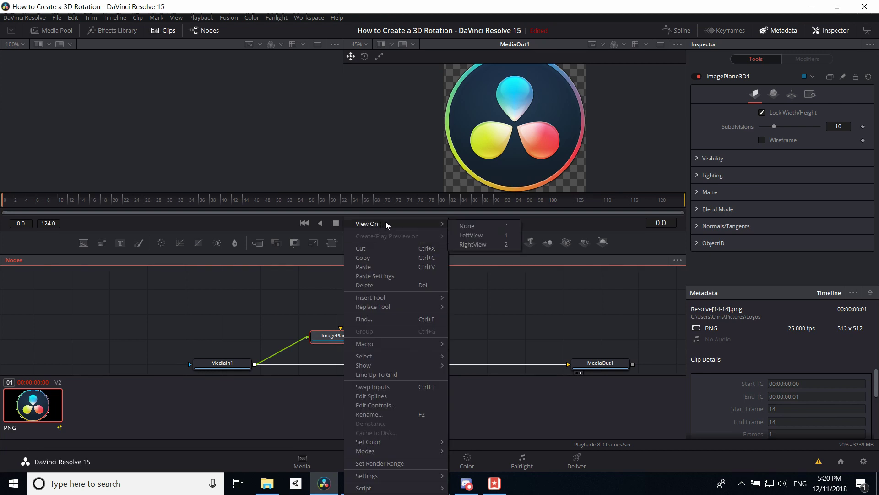
{"action": "left_click", "coordinate": [483, 235]}
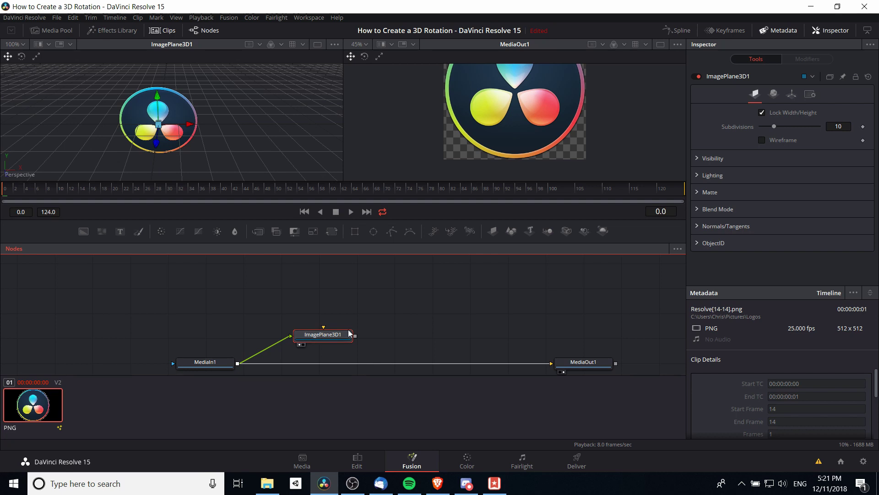
{"action": "left_click_drag", "start_coordinate": [348, 327], "coordinate": [353, 320]}
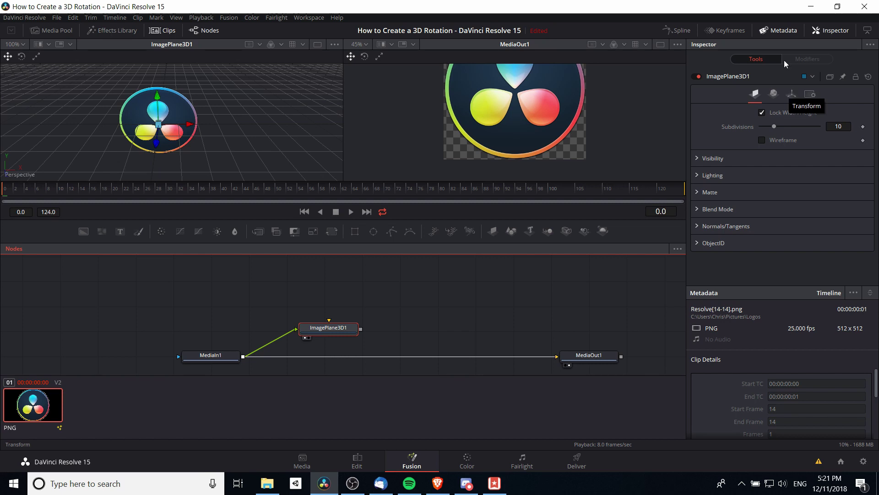
Keyframe X, Y and Z Rotation at frame 0 in the Transform tab, then advance the playhead
{"action": "left_click", "coordinate": [792, 95]}
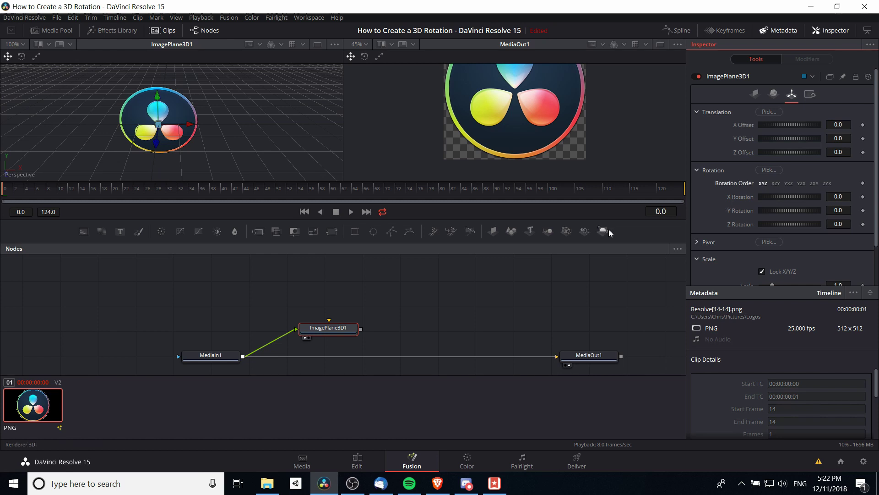
{"action": "left_click", "coordinate": [863, 197]}
{"action": "left_click", "coordinate": [863, 211]}
{"action": "left_click", "coordinate": [863, 225]}
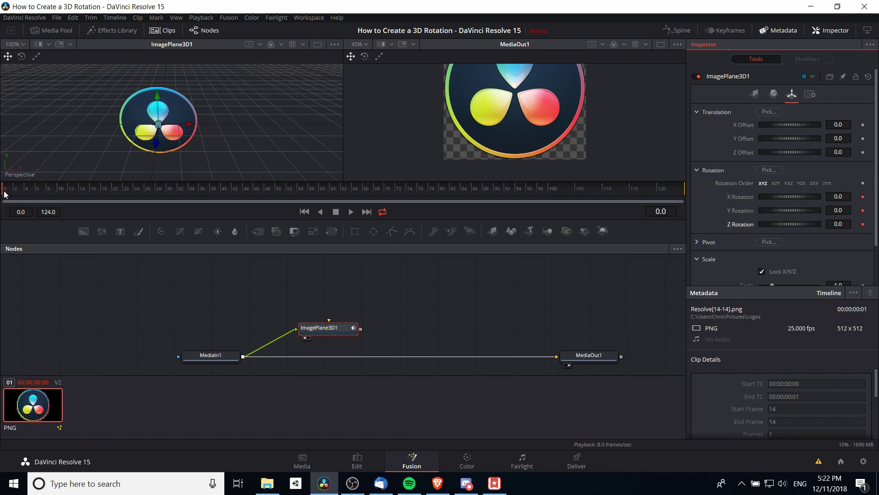
{"action": "mouse_move", "coordinate": [4, 194]}
{"action": "left_mouse_down"}
{"action": "mouse_move", "coordinate": [202, 191]}
{"action": "mouse_move", "coordinate": [3, 192]}
{"action": "left_mouse_up"}
{"action": "left_click_drag", "start_coordinate": [249, 189], "coordinate": [688, 194]}
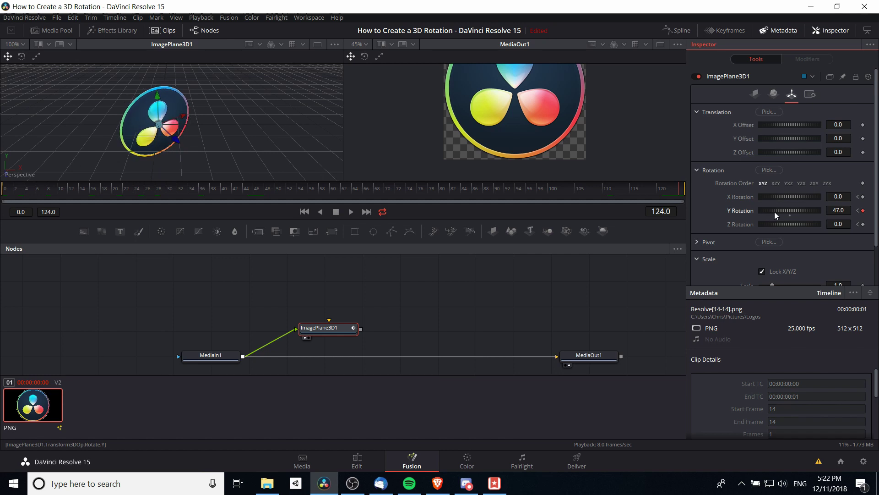
At frame 124, set Y, Z and X Rotation each to 720 on ImagePlane3D1
{"action": "left_click_drag", "start_coordinate": [775, 212], "coordinate": [878, 210]}
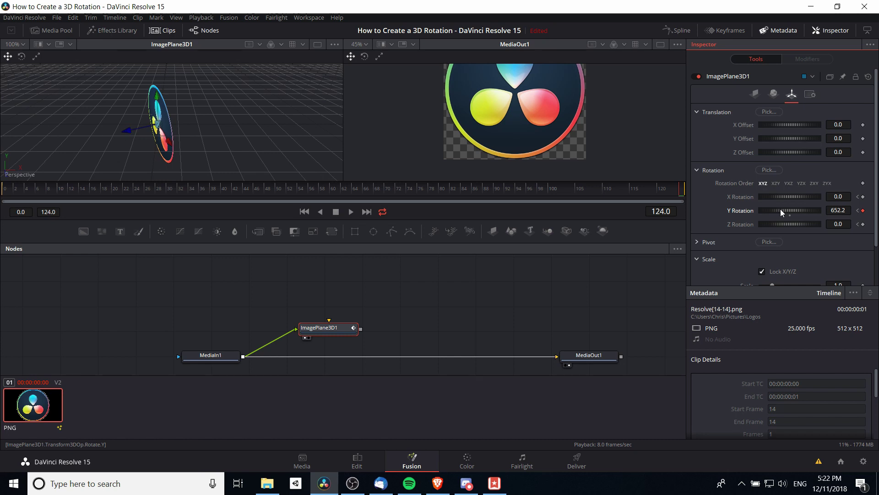
{"action": "left_click", "coordinate": [832, 211]}
{"action": "type", "text": "720"}
{"action": "key", "text": "Tab"}
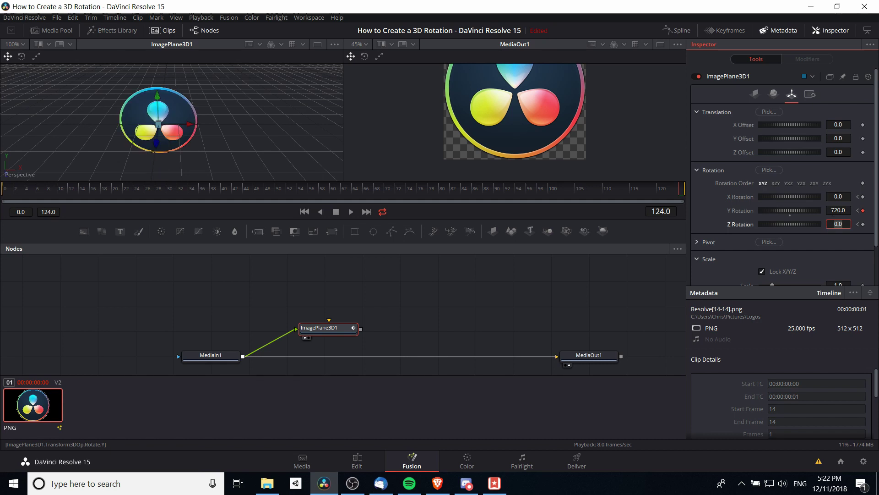
{"action": "left_click", "coordinate": [806, 228]}
{"action": "left_click", "coordinate": [838, 224]}
{"action": "type", "text": "720"}
{"action": "key", "text": "Return"}
{"action": "left_click", "coordinate": [843, 196]}
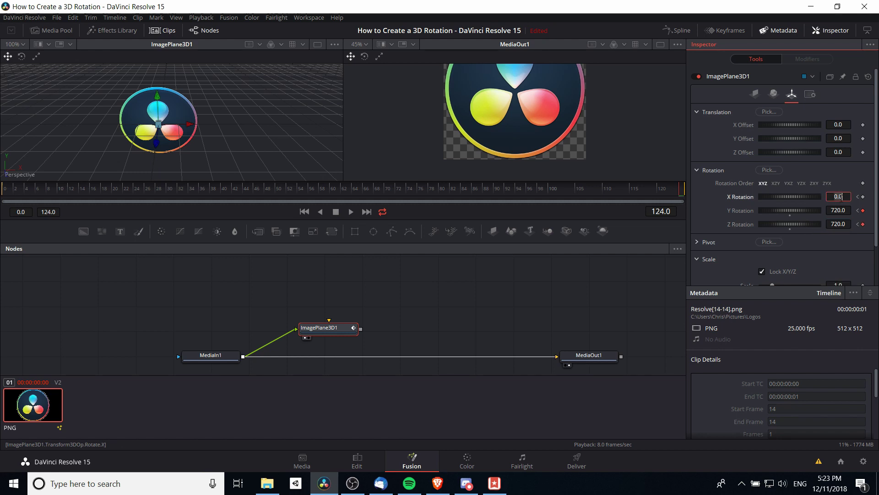
{"action": "type", "text": "720"}
{"action": "key", "text": "Tab"}
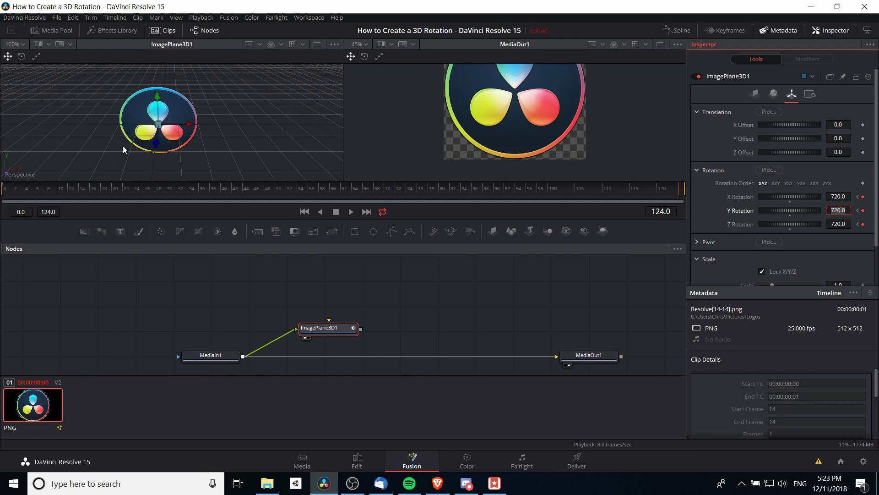
Rewind to frame 0, scrub and play the spin animation, stopping at frame 16
{"action": "left_click", "coordinate": [10, 188]}
{"action": "left_click_drag", "start_coordinate": [12, 189], "coordinate": [315, 191]}
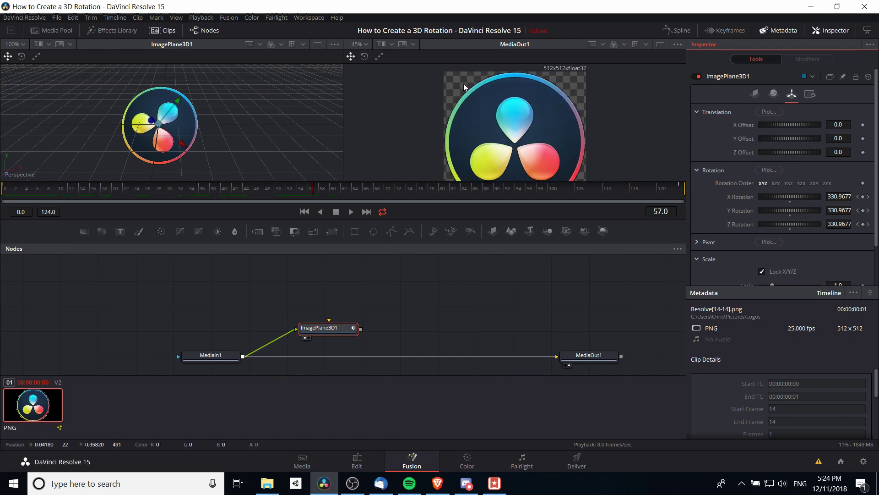
{"action": "scroll", "coordinate": [401, 128], "scroll_direction": "down", "scroll_amount": 3}
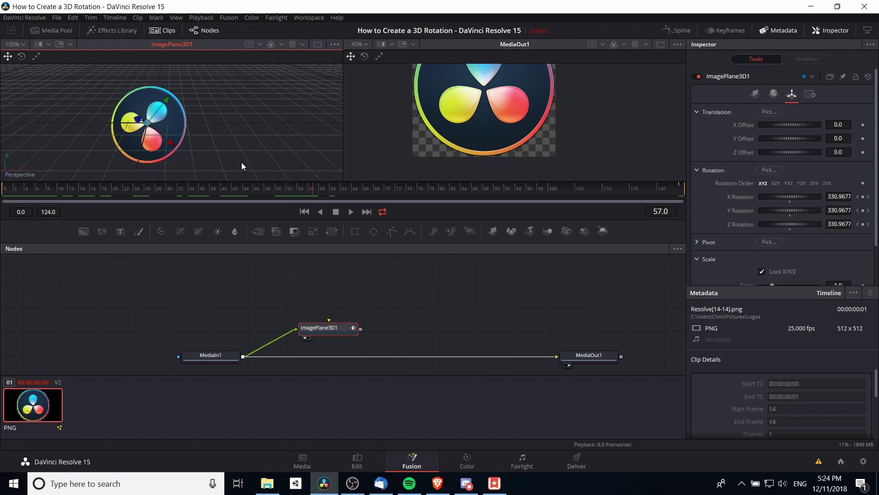
{"action": "left_click", "coordinate": [2, 190]}
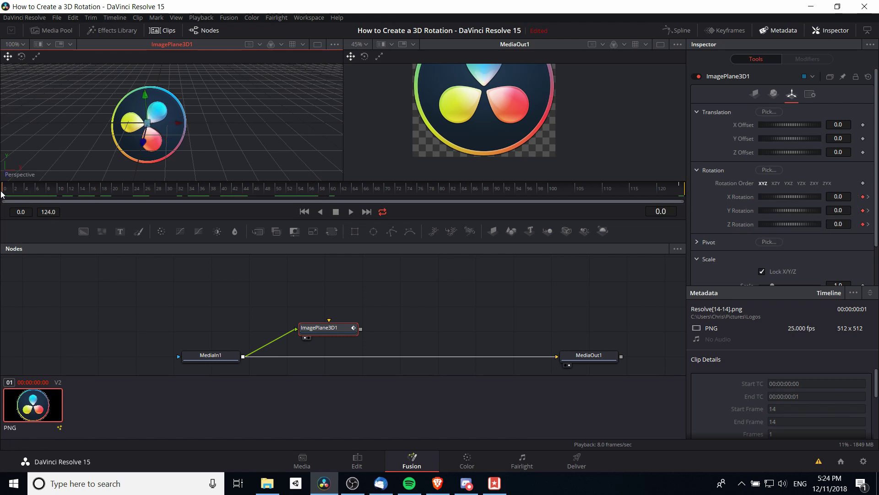
{"action": "left_click", "coordinate": [349, 213]}
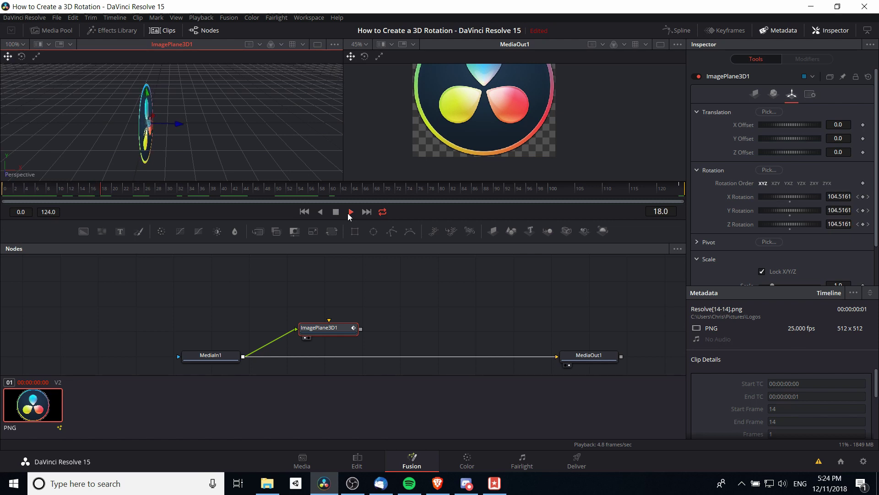
{"action": "left_click", "coordinate": [147, 188]}
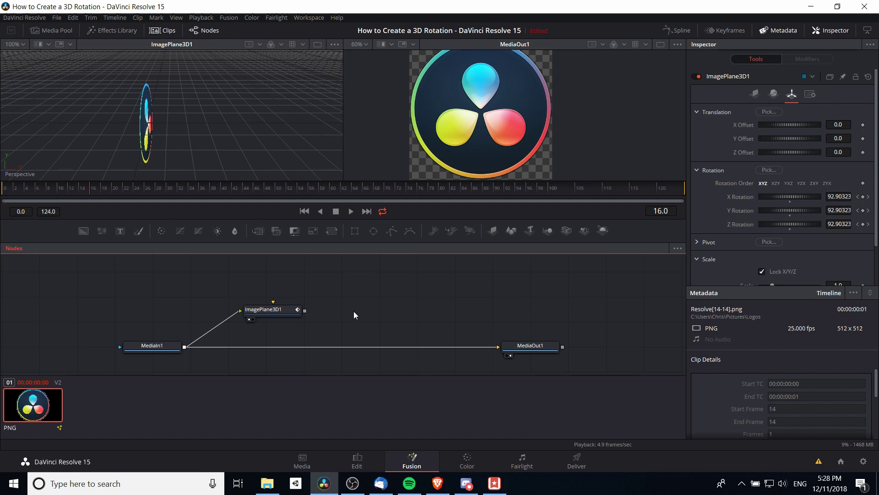
Add a Renderer 3D node via Add Tool > 3D and place it right of ImagePlane3D1
{"action": "right_click", "coordinate": [354, 315]}
{"action": "mouse_move", "coordinate": [375, 318]}
{"action": "mouse_move", "coordinate": [521, 168]}
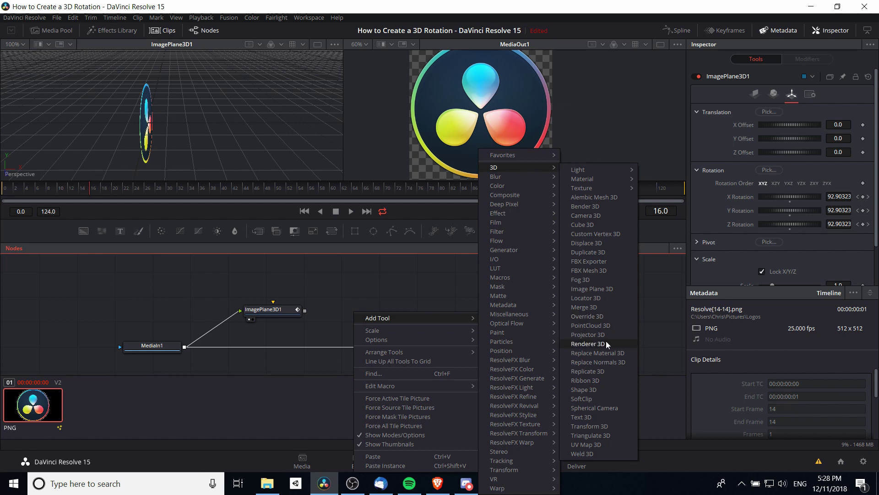
{"action": "left_click", "coordinate": [588, 343]}
{"action": "left_click_drag", "start_coordinate": [364, 309], "coordinate": [403, 310]}
{"action": "left_click", "coordinate": [269, 312]}
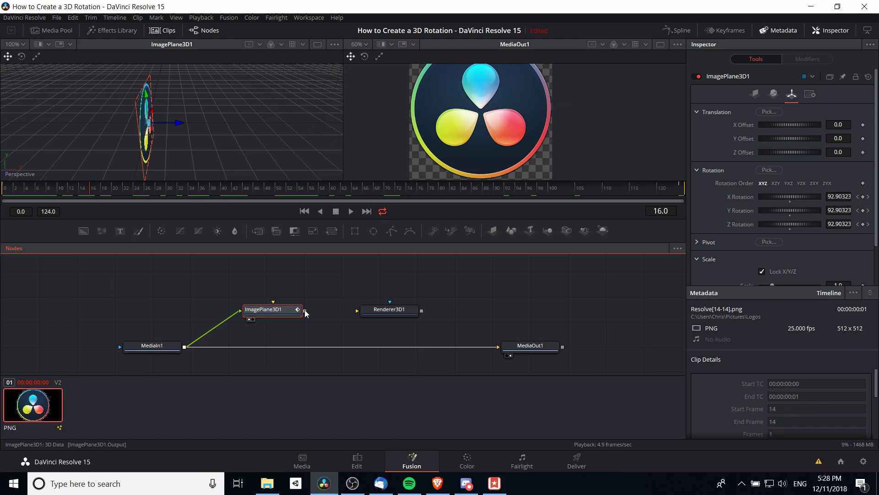
Link ImagePlane3D1 to Renderer3D1 and replace the MediaIn1–MediaOut1 link with Renderer3D1 to MediaOut1
{"action": "left_click_drag", "start_coordinate": [305, 310], "coordinate": [424, 309]}
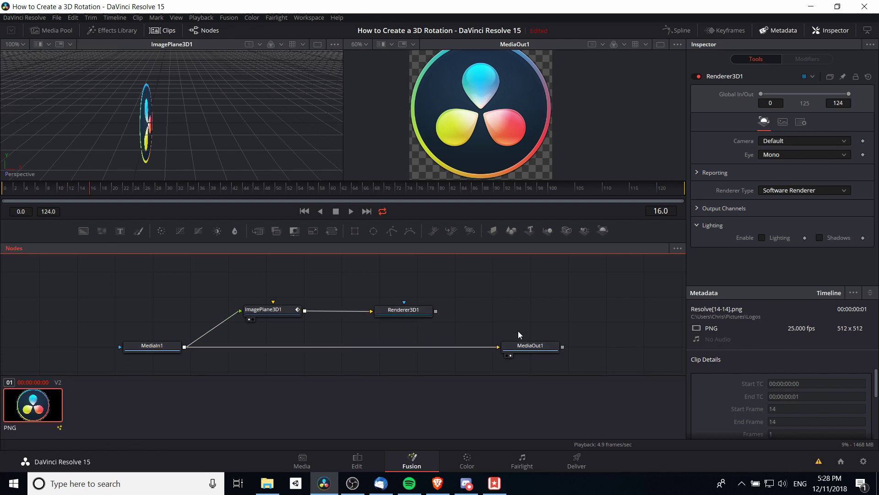
{"action": "left_click", "coordinate": [463, 347]}
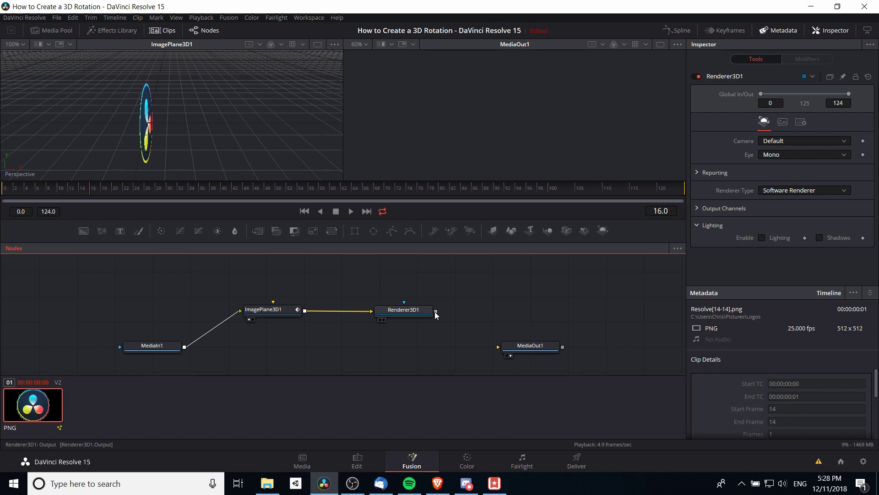
{"action": "left_click_drag", "start_coordinate": [435, 312], "coordinate": [520, 352]}
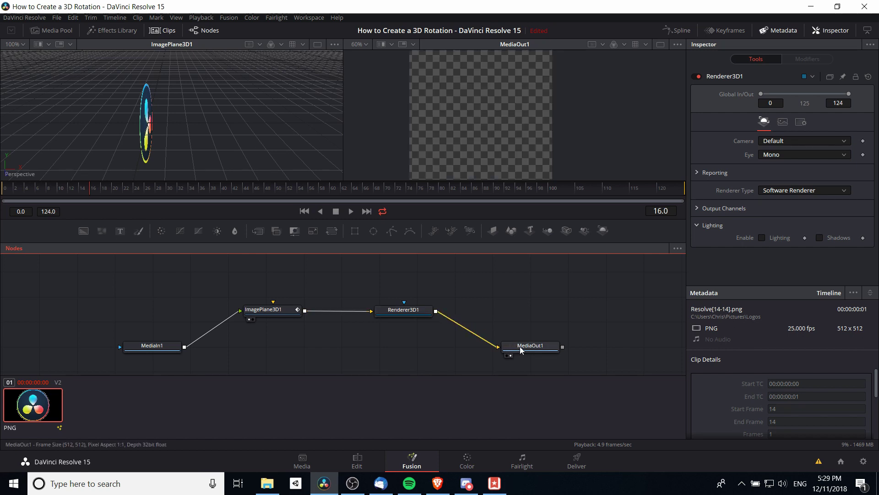
{"action": "left_click", "coordinate": [403, 310]}
Scrub to a later frame and check the ImagePlane3D1, Renderer3D1 and MediaOut1 settings
{"action": "left_click_drag", "start_coordinate": [151, 188], "coordinate": [199, 187]}
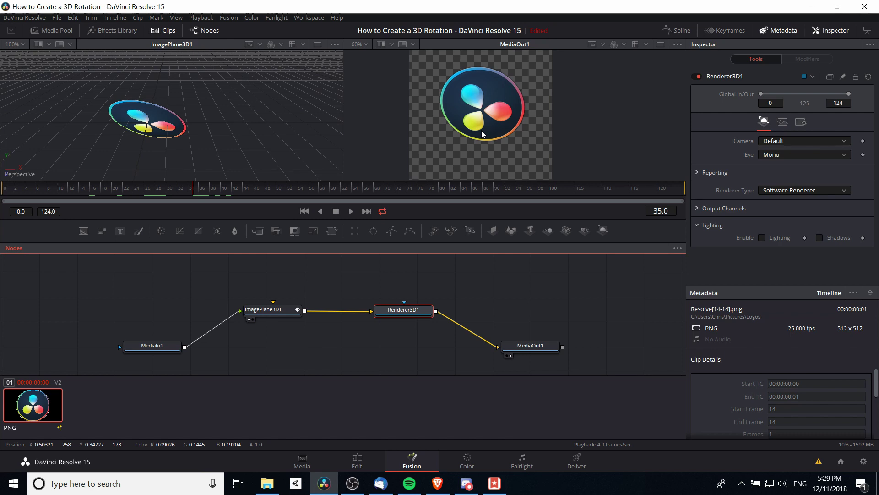
{"action": "left_click", "coordinate": [270, 310]}
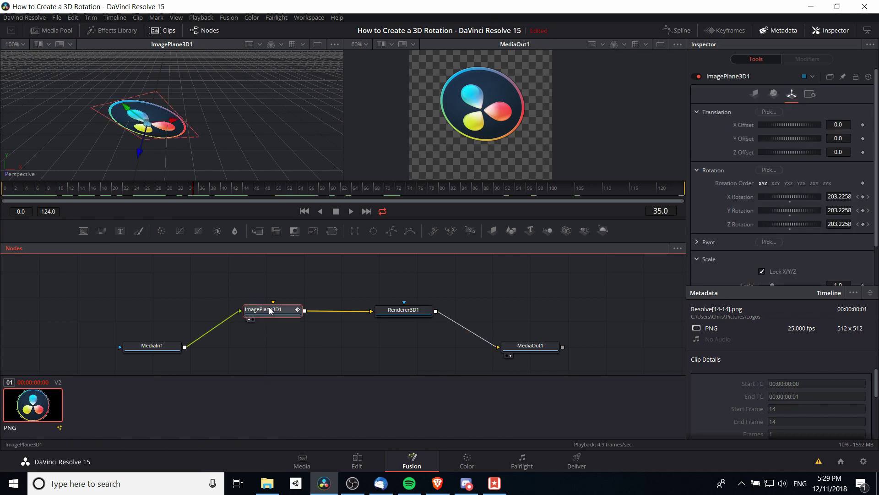
{"action": "left_click", "coordinate": [414, 311]}
{"action": "left_click", "coordinate": [538, 349]}
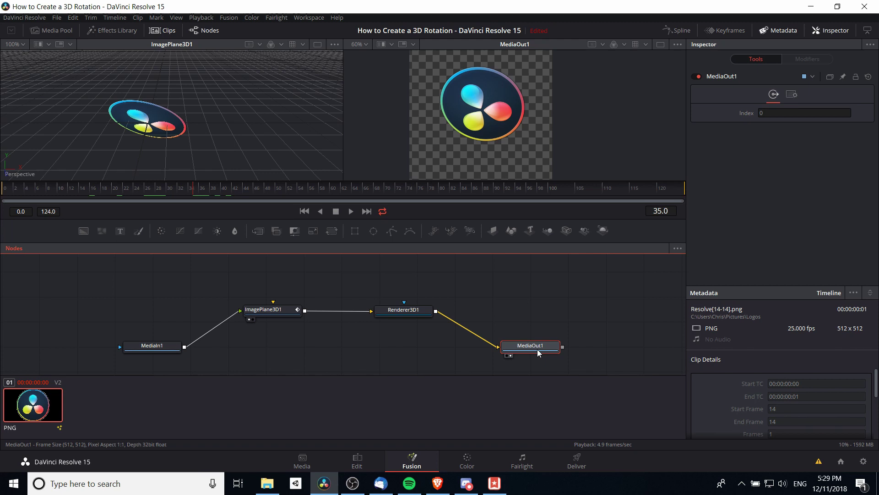
Switch to the Edit page and play the Tutorial timeline from its start
{"action": "left_click", "coordinate": [357, 460]}
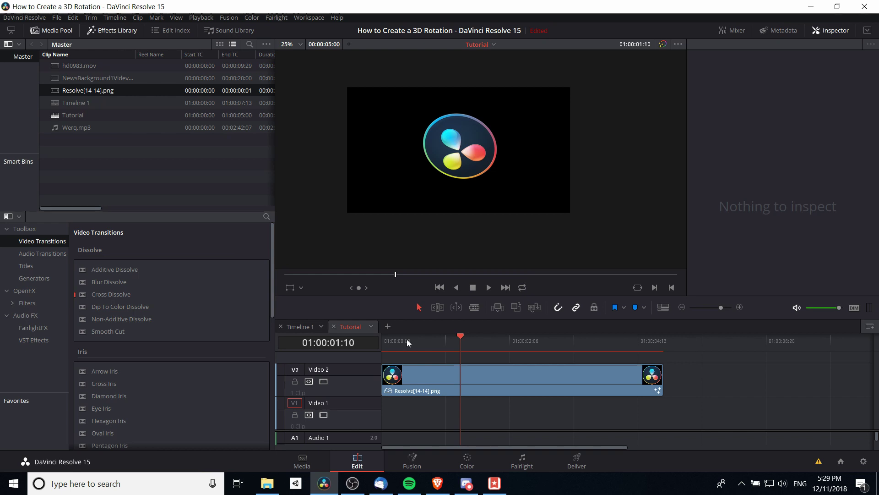
{"action": "left_click_drag", "start_coordinate": [407, 339], "coordinate": [377, 340]}
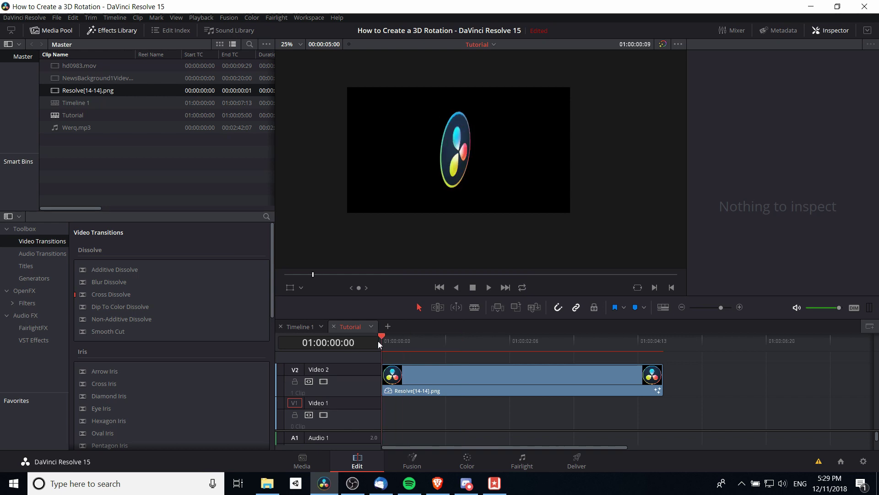
{"action": "left_click", "coordinate": [488, 287]}
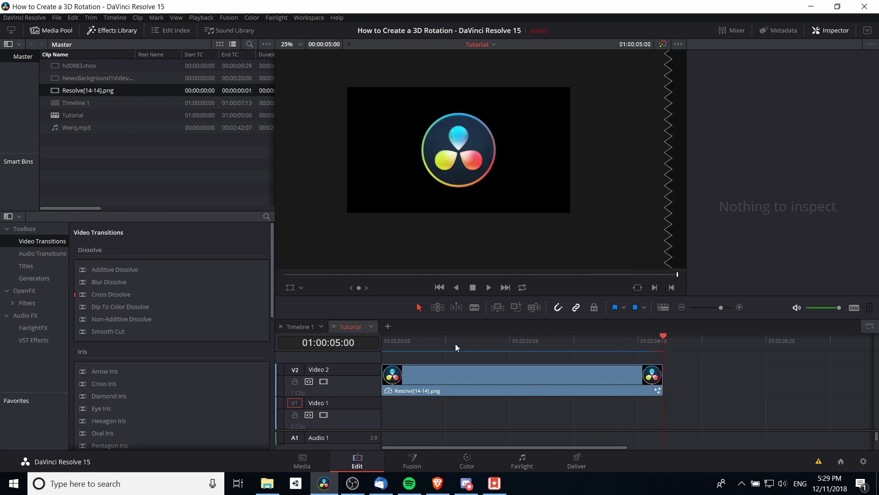
Scrub to just past three seconds, resume playback, then replay the timeline from the start
{"action": "left_click_drag", "start_coordinate": [438, 344], "coordinate": [449, 344]}
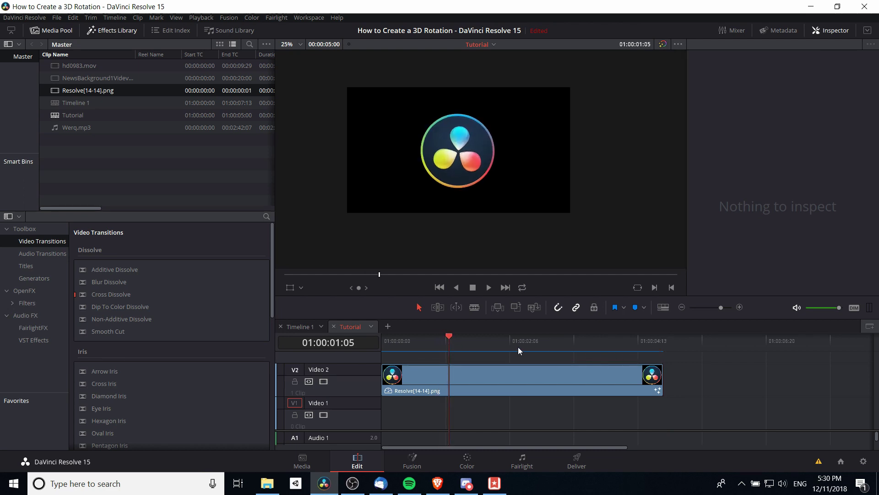
{"action": "left_click_drag", "start_coordinate": [484, 345], "coordinate": [413, 344]}
{"action": "key", "text": "space"}
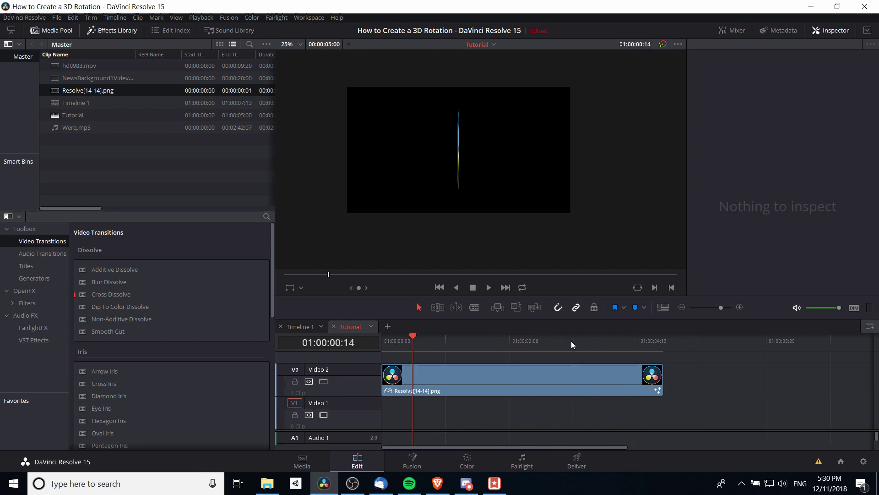
{"action": "key", "text": "Home"}
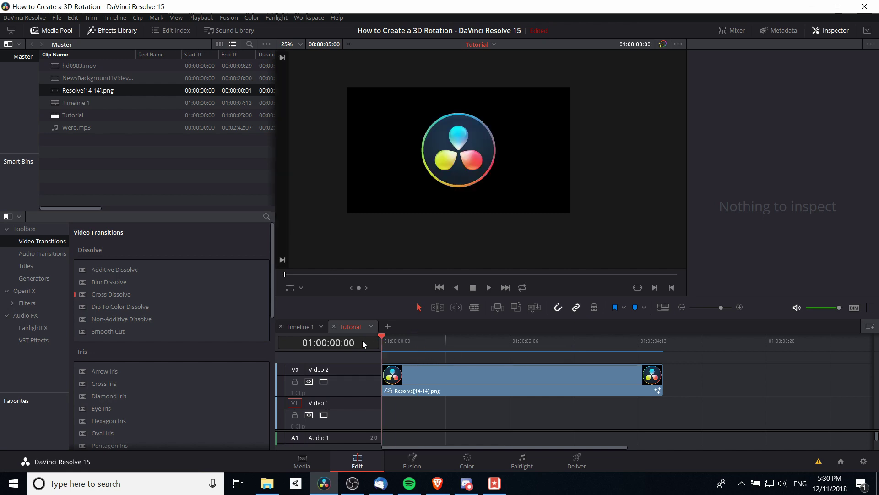
{"action": "left_click", "coordinate": [491, 288]}
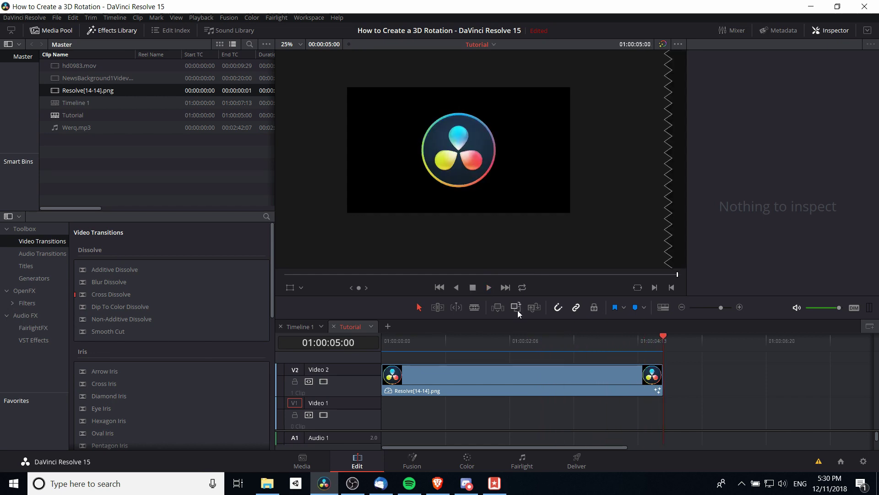
Queue the timeline as a render job named '3D Rotation' on the Deliver page and render it
{"action": "left_click", "coordinate": [571, 466]}
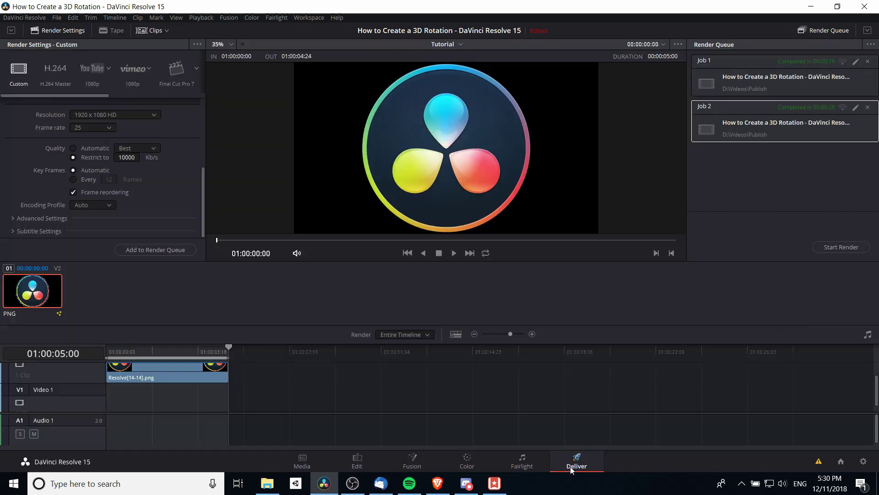
{"action": "left_click", "coordinate": [151, 253]}
{"action": "type", "text": "3D Rotation"}
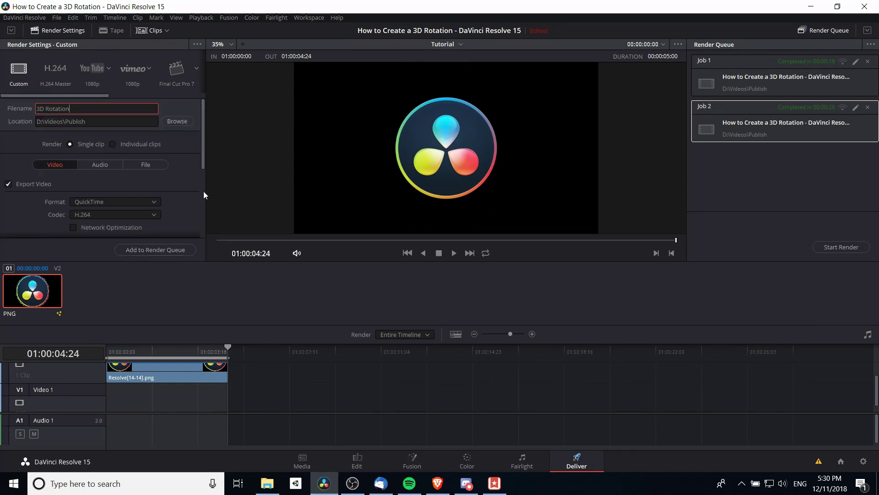
{"action": "left_click", "coordinate": [161, 250]}
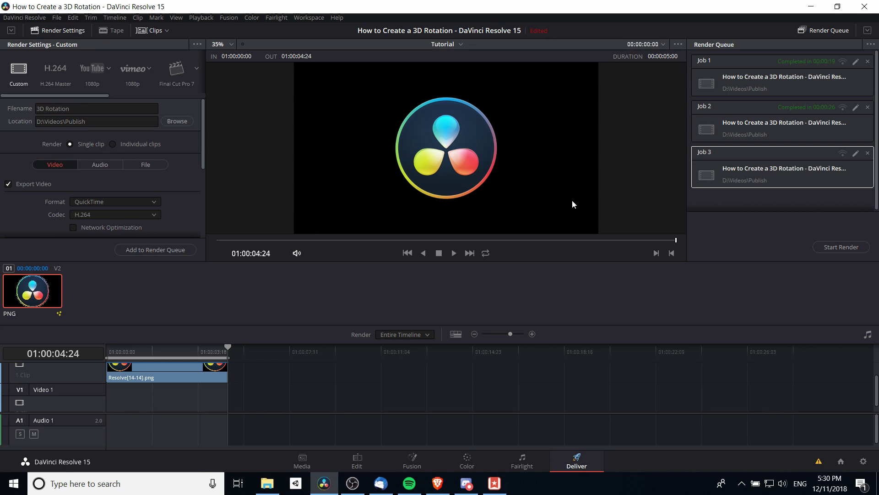
{"action": "left_click", "coordinate": [842, 247]}
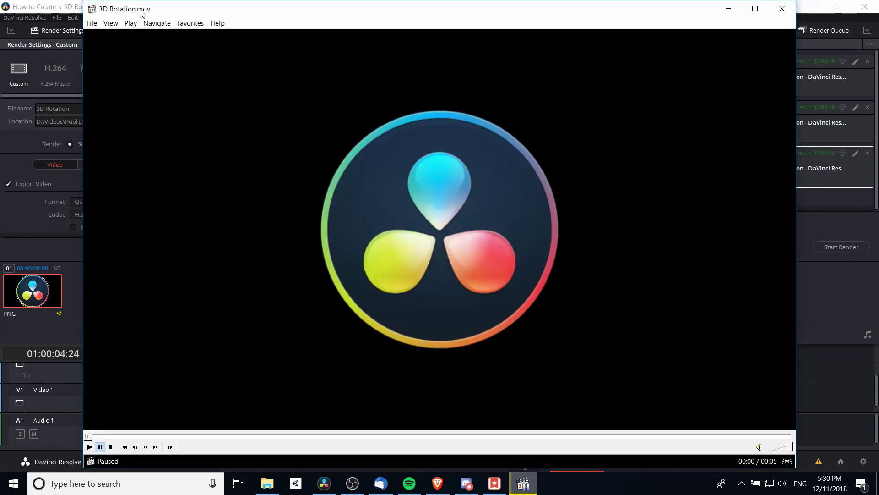
Play 3D Rotation.mov in Media Player Classic to watch the logo spin
{"action": "key", "text": "space"}
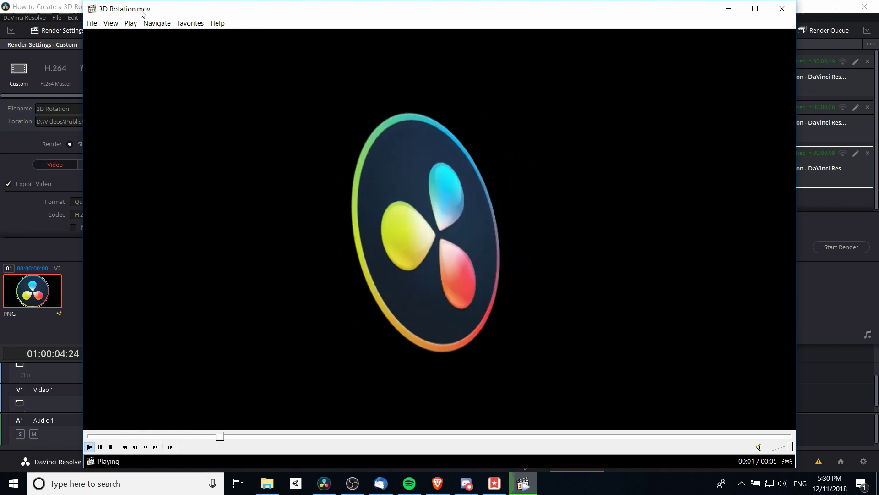